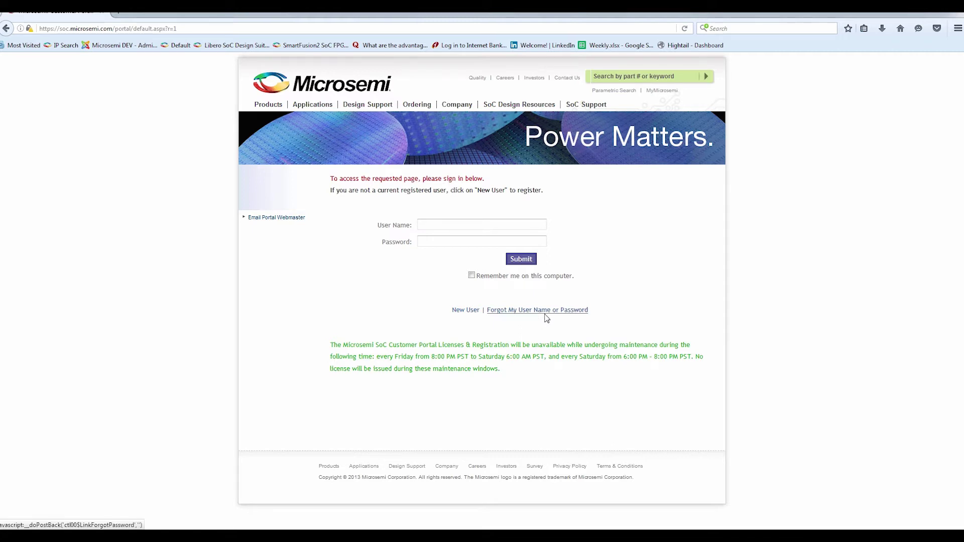
Sign in to the customer portal with the saved account's autofilled user name and password
{"action": "left_click", "coordinate": [438, 224]}
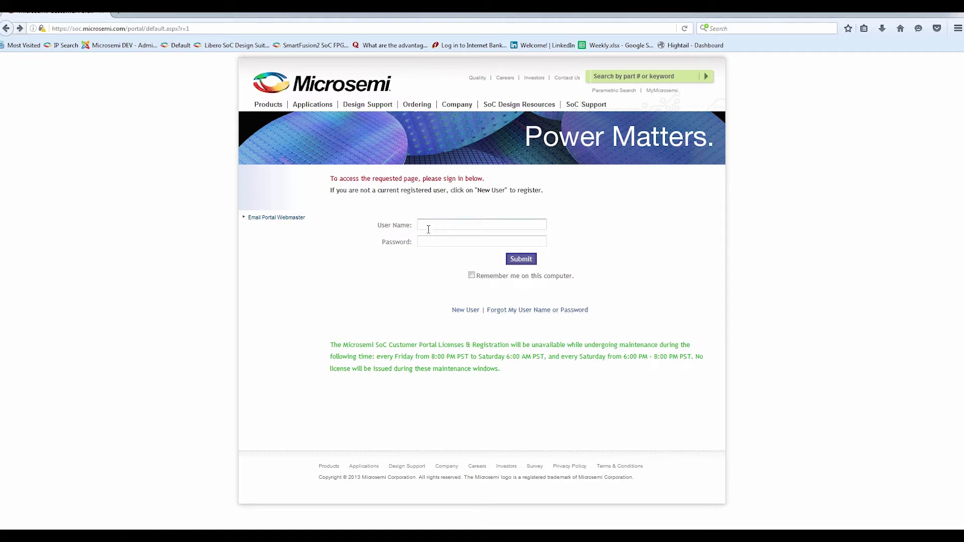
{"action": "type", "text": "ap"}
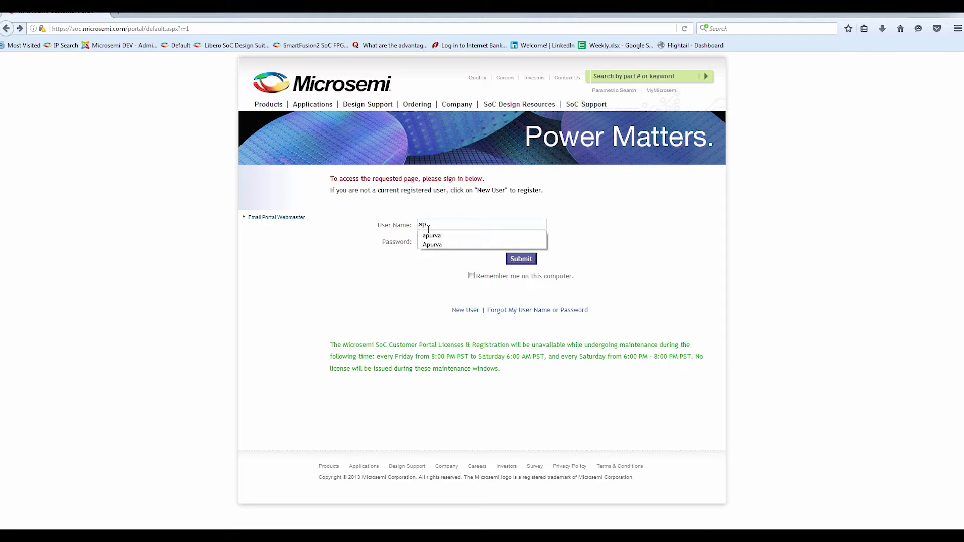
{"action": "left_click", "coordinate": [429, 234]}
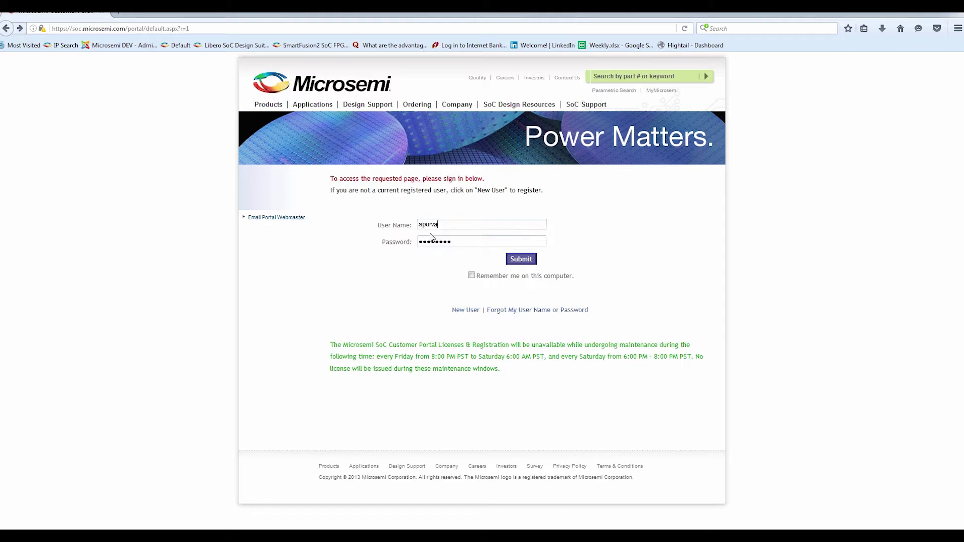
{"action": "left_click", "coordinate": [521, 260]}
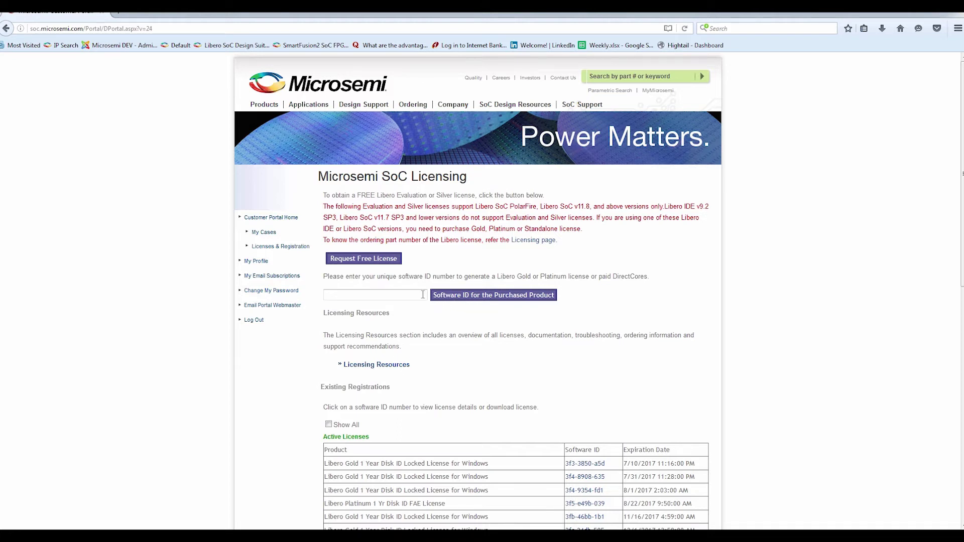
Choose 'Libero 60 days Evaluation Node Locked License for Windows' from the free license requests
{"action": "left_click", "coordinate": [364, 259]}
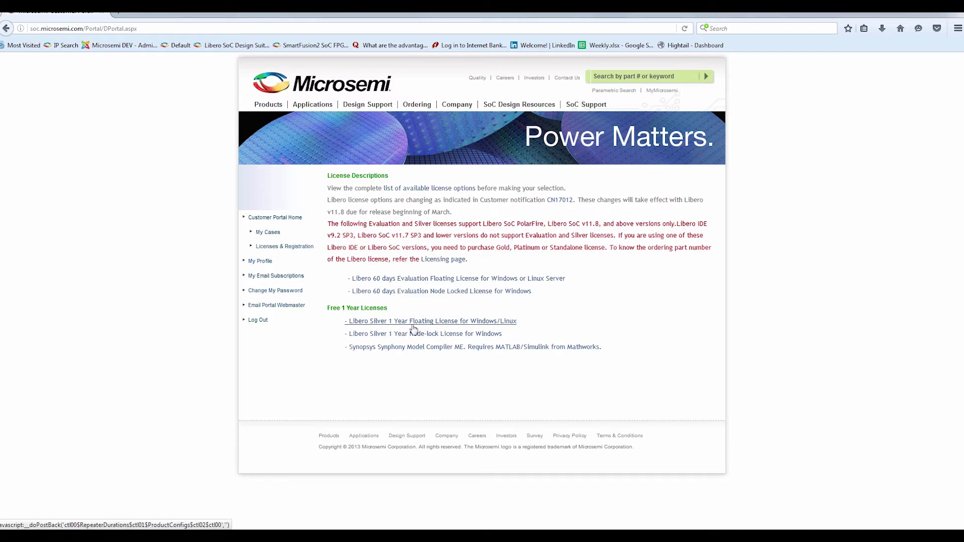
{"action": "left_click", "coordinate": [478, 292]}
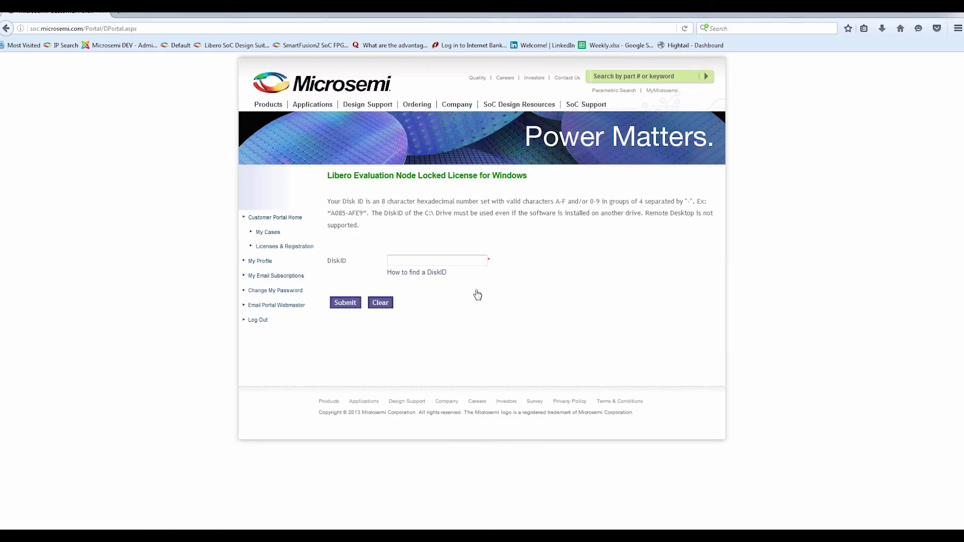
Read the 'How to find a DiskID' instructions (run 'Vol C:') and close them
{"action": "left_click", "coordinate": [428, 261]}
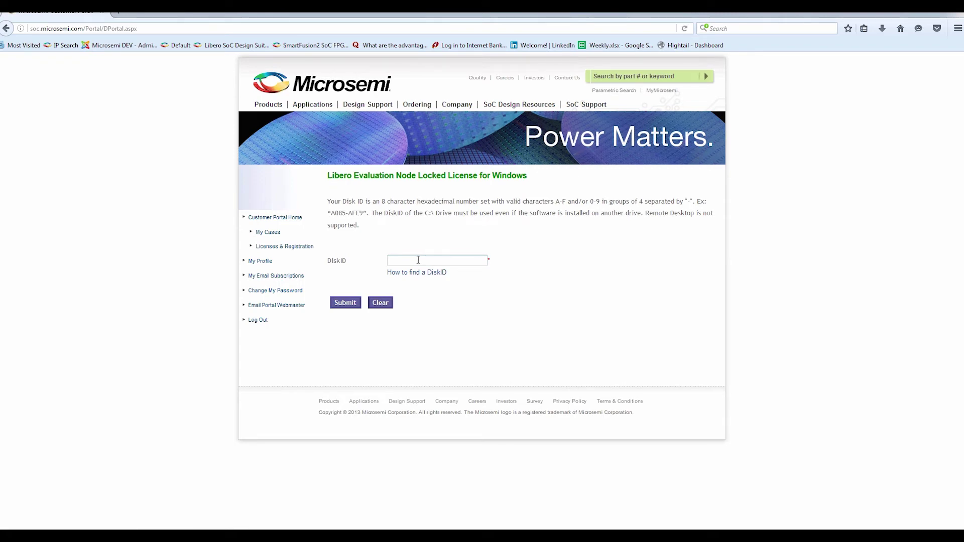
{"action": "left_click", "coordinate": [403, 261]}
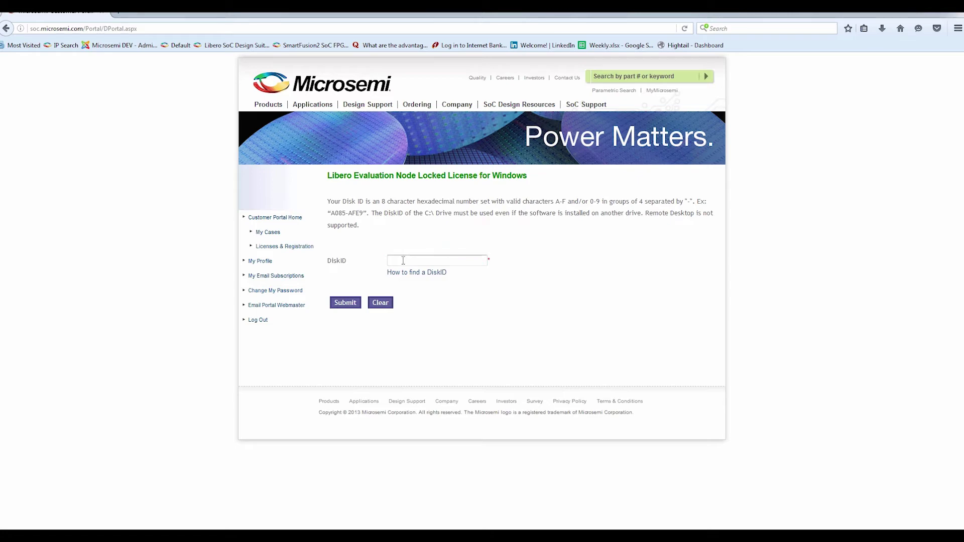
{"action": "left_click", "coordinate": [425, 273]}
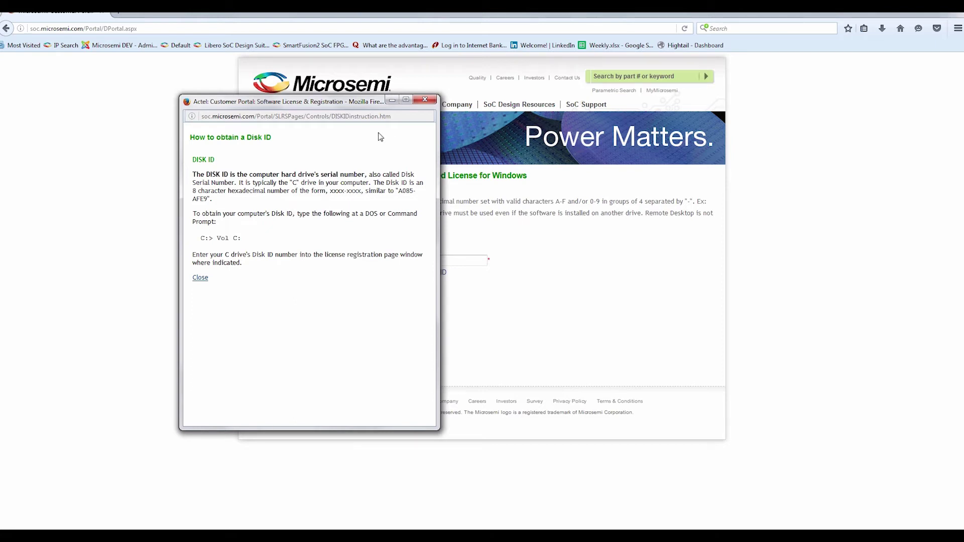
{"action": "left_click", "coordinate": [425, 101]}
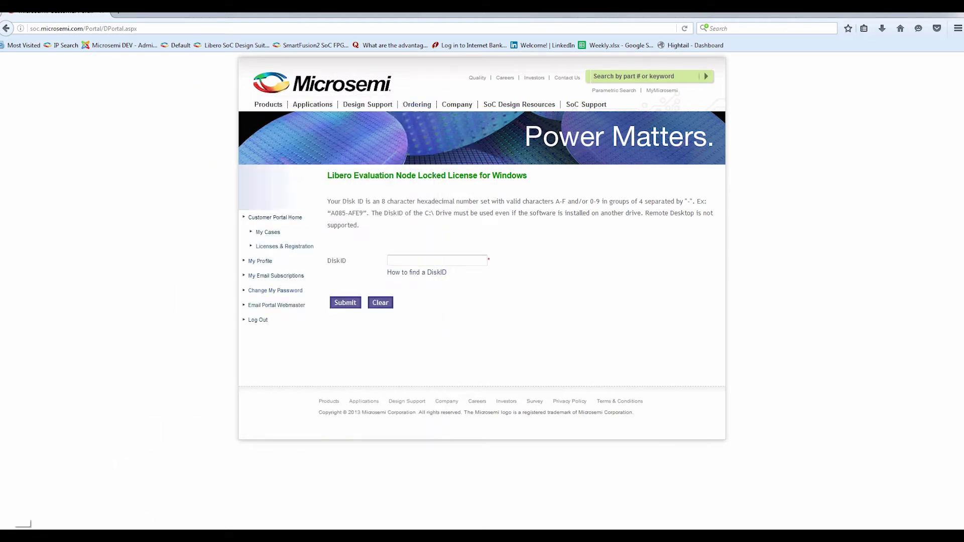
Open Command Prompt and move up to the root of drive C with cd.. twice
{"action": "left_click", "coordinate": [20, 525]}
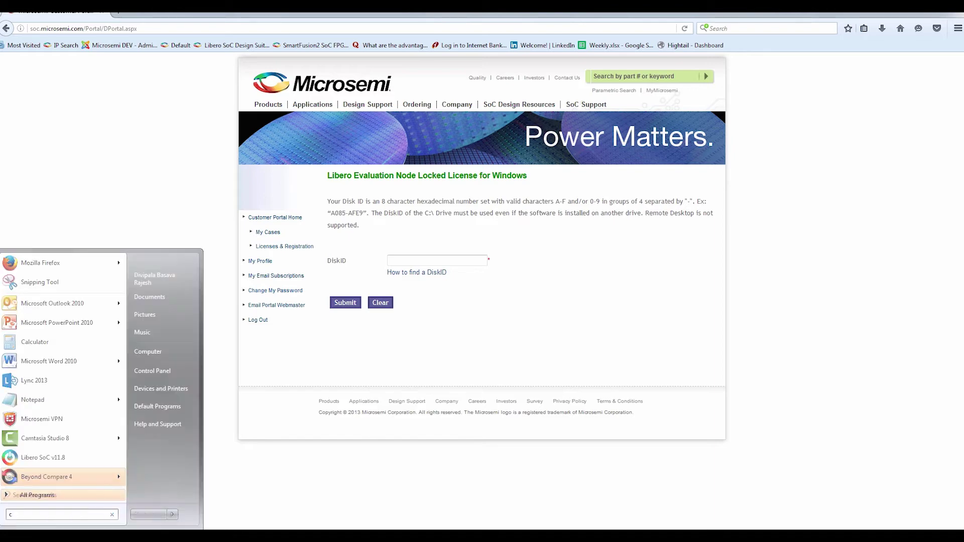
{"action": "type", "text": "cmd"}
{"action": "key", "text": "Return"}
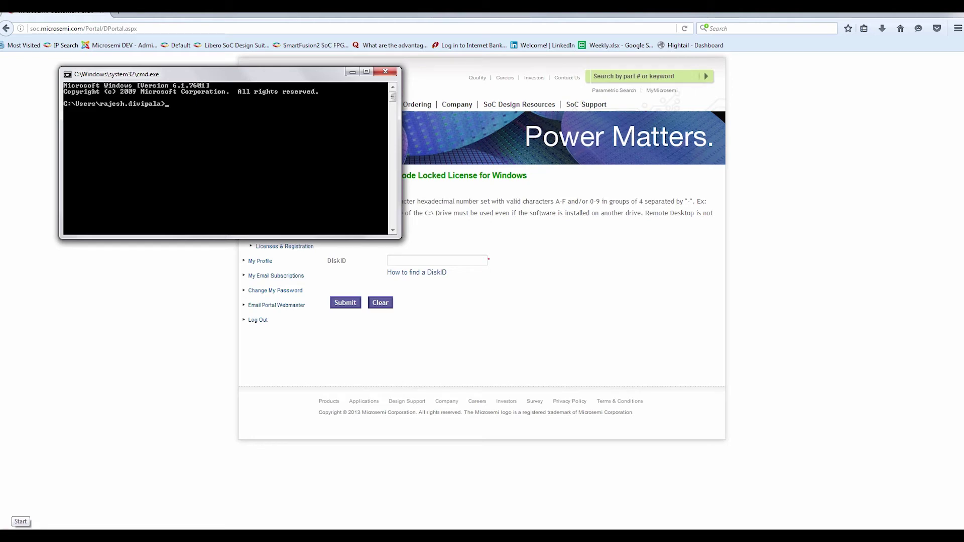
{"action": "type", "text": "cd.."}
{"action": "key", "text": "Return"}
{"action": "type", "text": "cd.."}
{"action": "key", "text": "Return"}
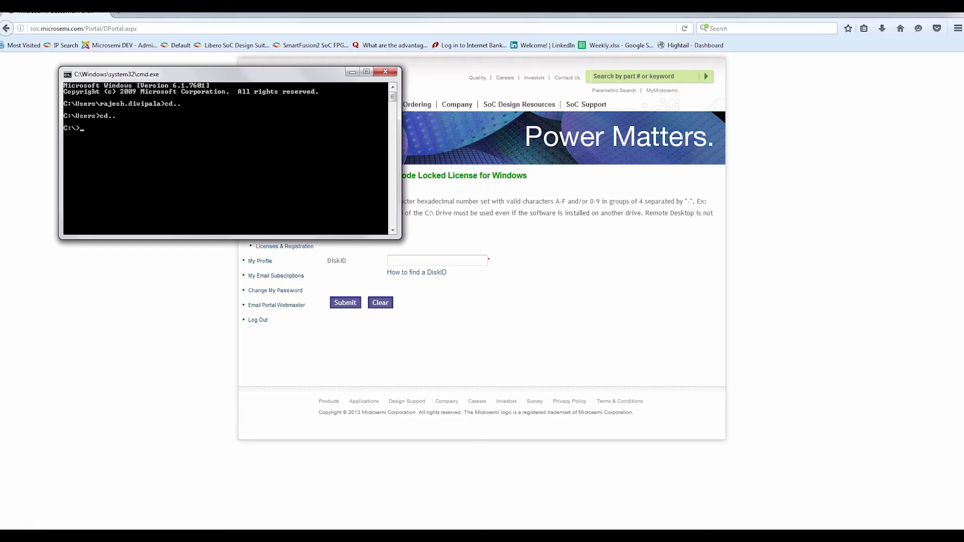
Run vol and select the volume serial number 06A5-09E9 for copying
{"action": "type", "text": "vol"}
{"action": "key", "text": "Return"}
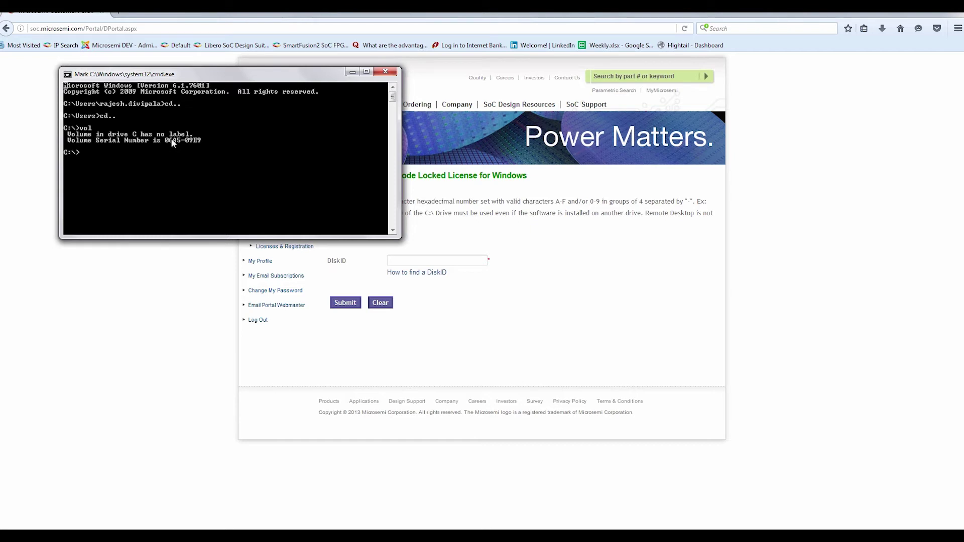
{"action": "mouse_move", "coordinate": [166, 137]}
{"action": "left_mouse_down"}
{"action": "mouse_move", "coordinate": [199, 141]}
{"action": "mouse_move", "coordinate": [170, 142]}
{"action": "mouse_move", "coordinate": [179, 141]}
{"action": "left_mouse_up"}
Paste Disk ID 06A5-09E9 into the DiskID field and submit the license request
{"action": "left_click", "coordinate": [399, 260]}
{"action": "type", "text": "06A5-09E9"}
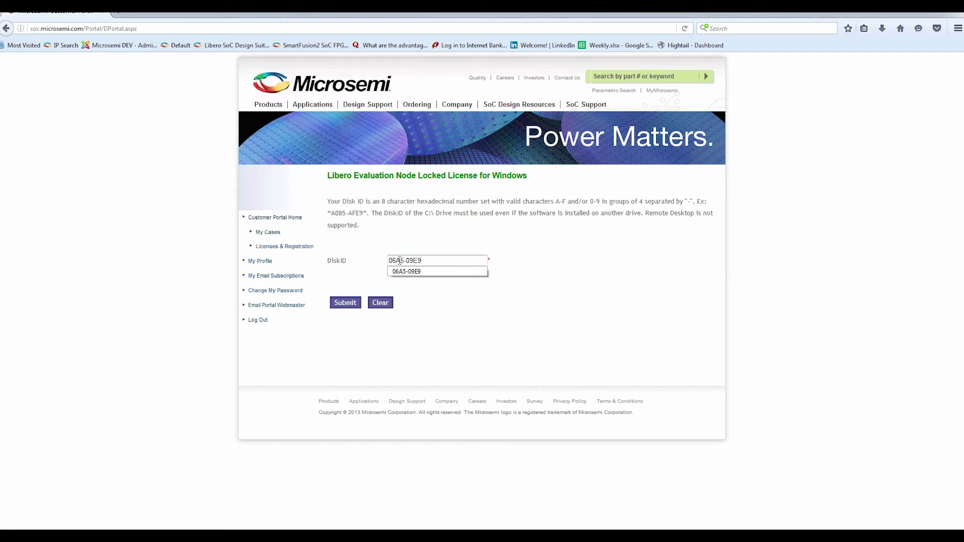
{"action": "left_click", "coordinate": [407, 272]}
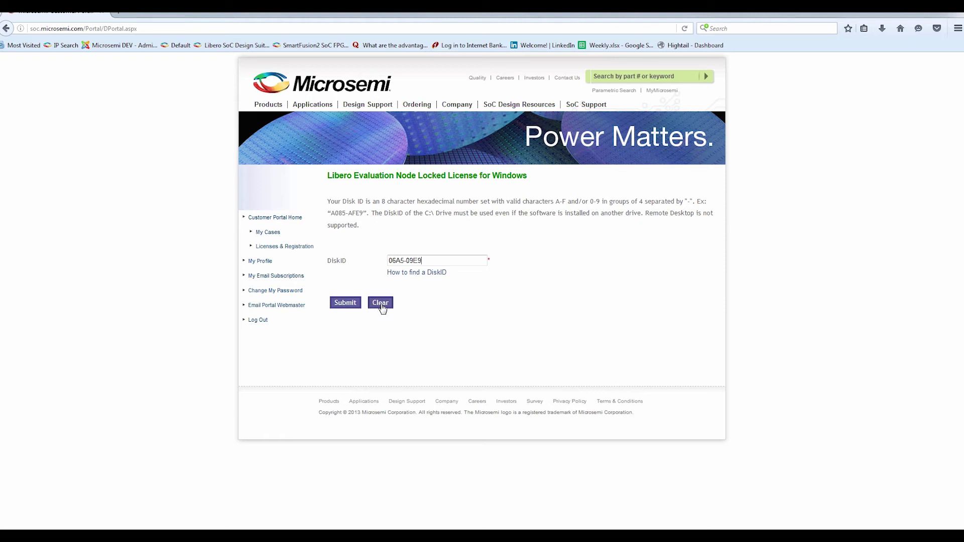
{"action": "left_click", "coordinate": [348, 304]}
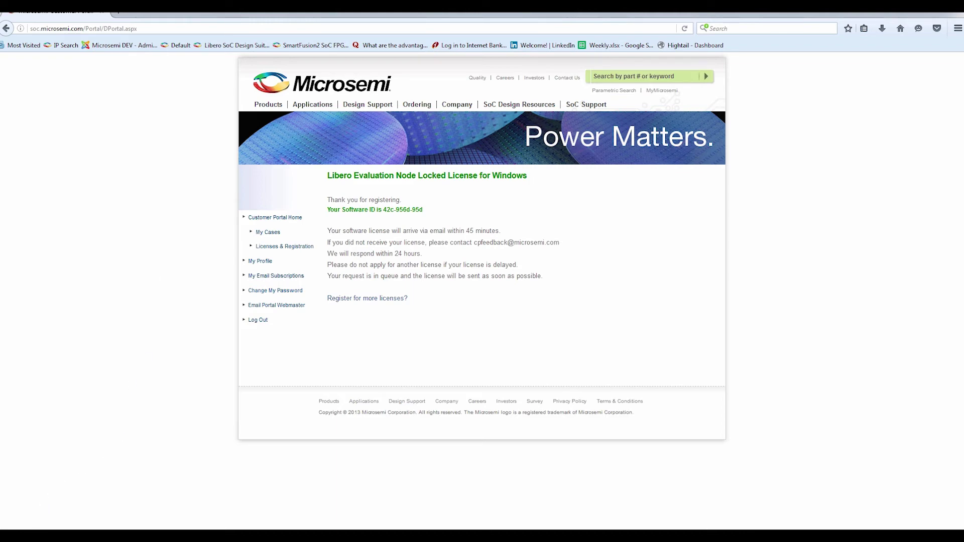
{"action": "left_click", "coordinate": [13, 535]}
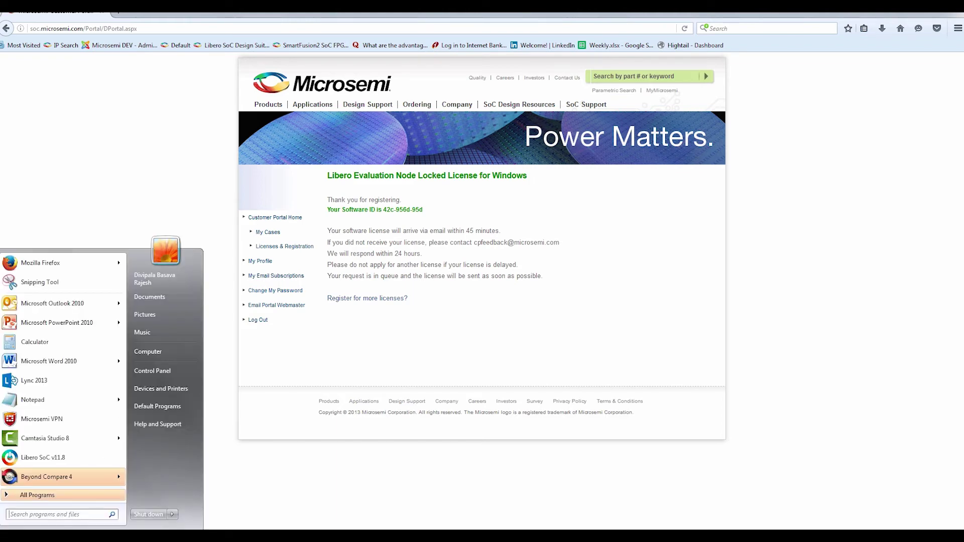
Start a new user environment variable named LM_LICENSE_FILE from Advanced system settings
{"action": "right_click", "coordinate": [154, 352]}
{"action": "left_click", "coordinate": [181, 456]}
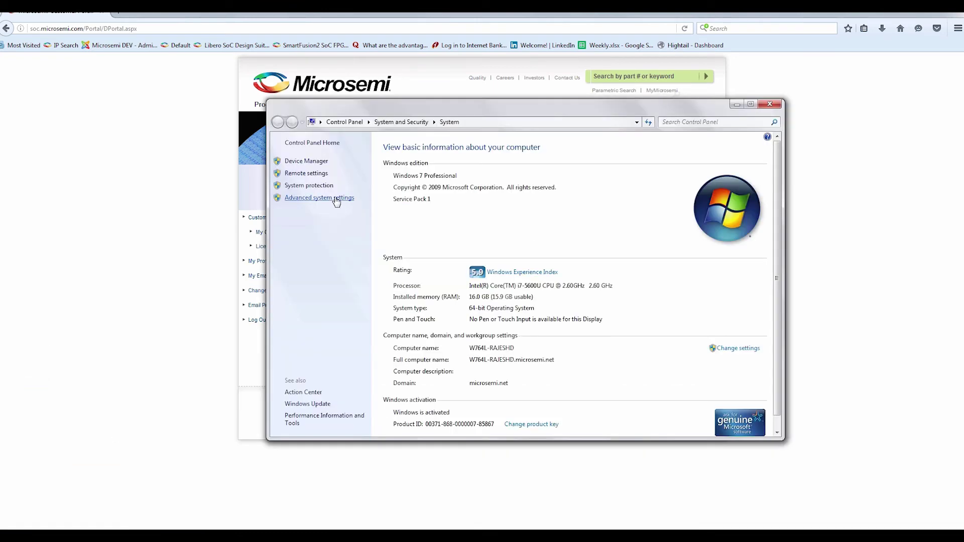
{"action": "left_click", "coordinate": [336, 198]}
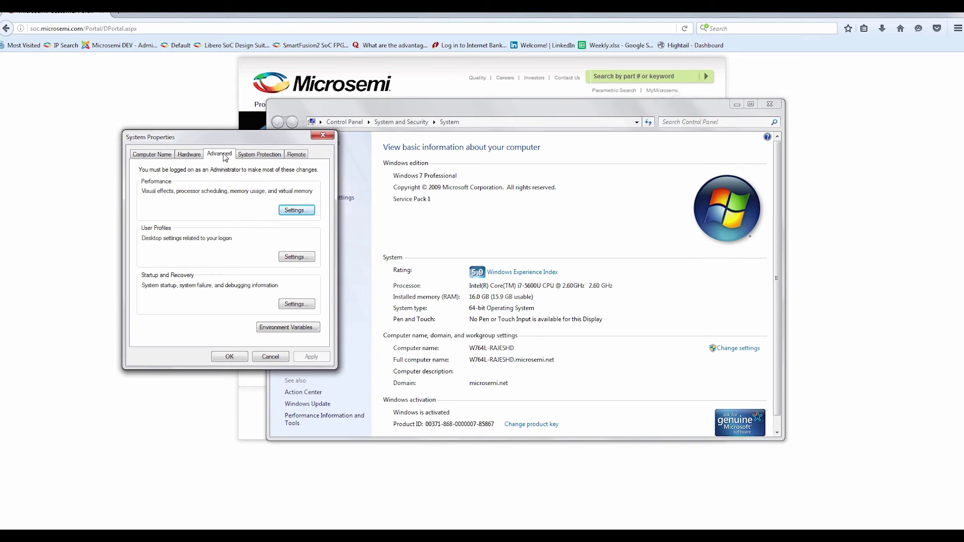
{"action": "left_click", "coordinate": [291, 328]}
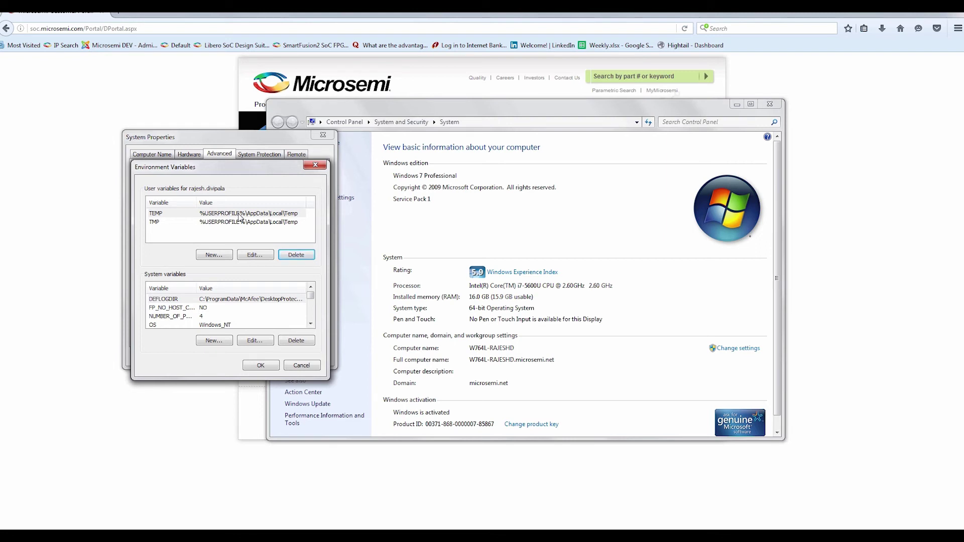
{"action": "left_click", "coordinate": [215, 255]}
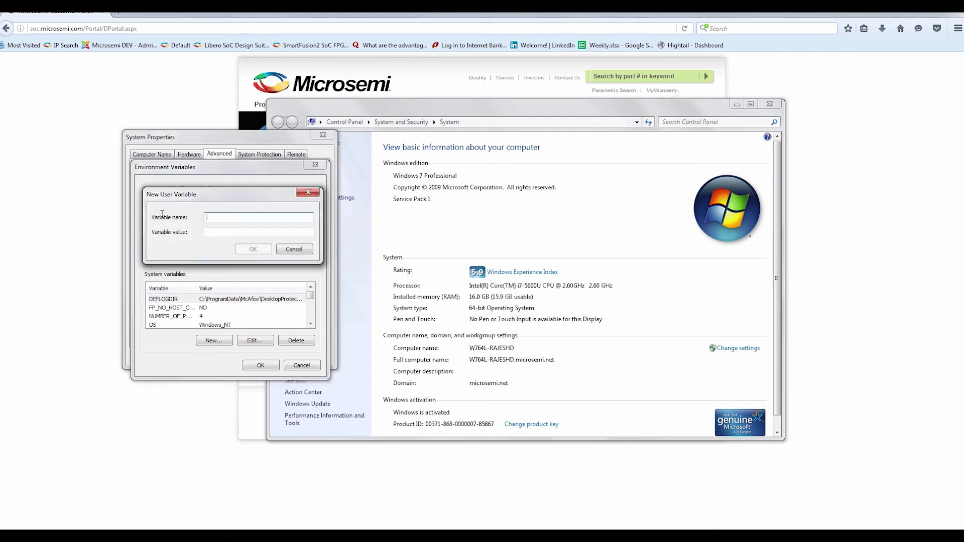
{"action": "type", "text": "LM_LICENSE_FILE"}
{"action": "left_click", "coordinate": [216, 233]}
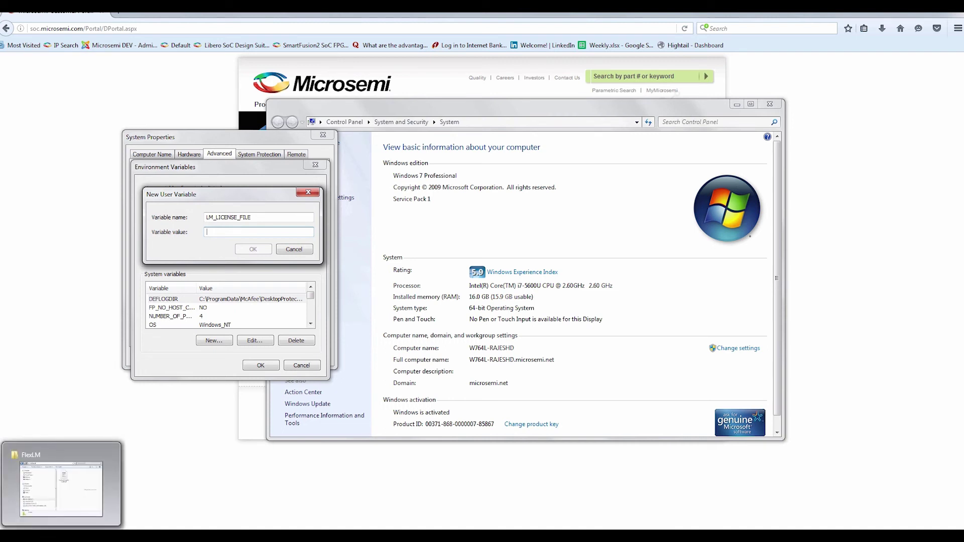
Set its value to C:\FlexLM\License_Evaluation_Disk_ID.dat and confirm all open dialogs
{"action": "left_click", "coordinate": [65, 477]}
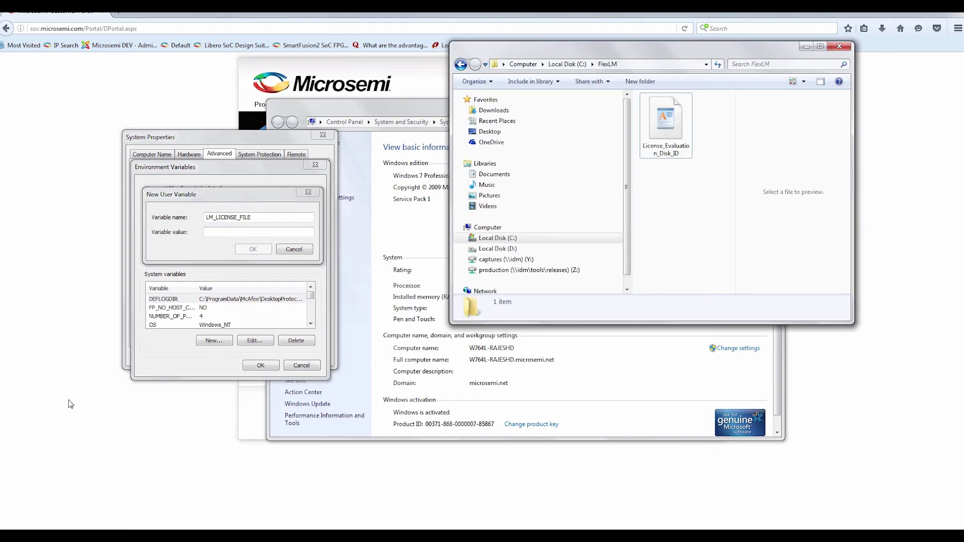
{"action": "left_click", "coordinate": [629, 65]}
{"action": "key", "text": "ctrl+c"}
{"action": "left_click", "coordinate": [250, 232]}
{"action": "key", "text": "ctrl+v"}
{"action": "type", "text": "\\"}
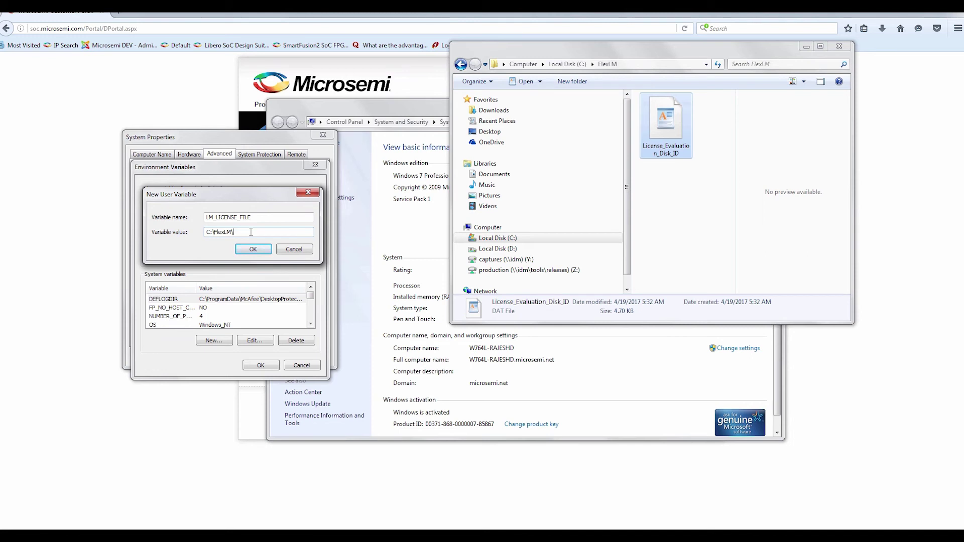
{"action": "key", "text": "ctrl+v"}
{"action": "type", "text": ".dat"}
{"action": "left_click", "coordinate": [253, 249]}
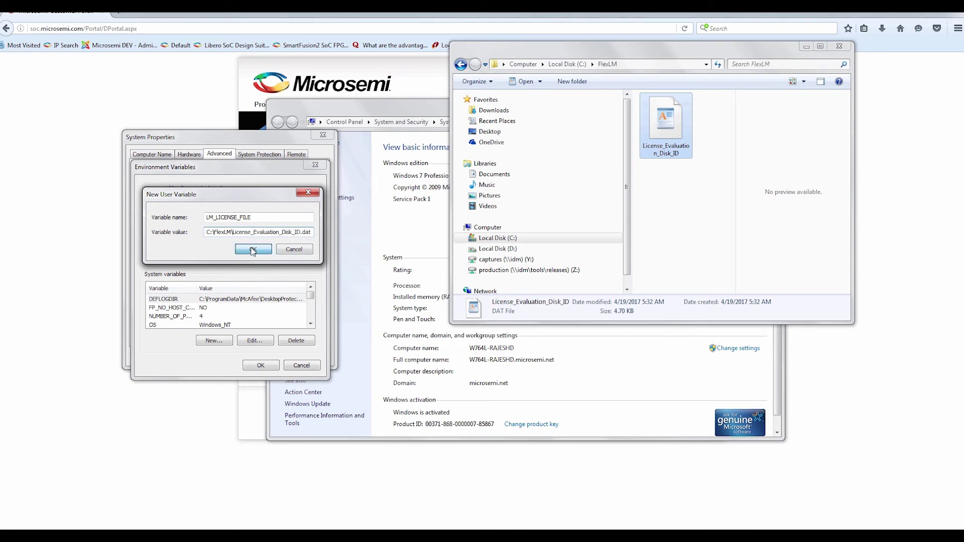
{"action": "left_click", "coordinate": [260, 366]}
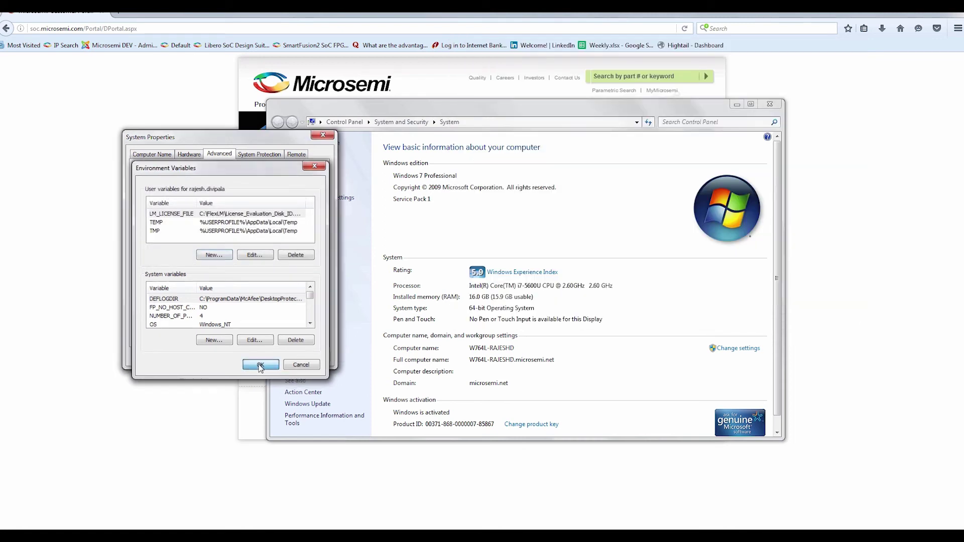
{"action": "left_click", "coordinate": [230, 357]}
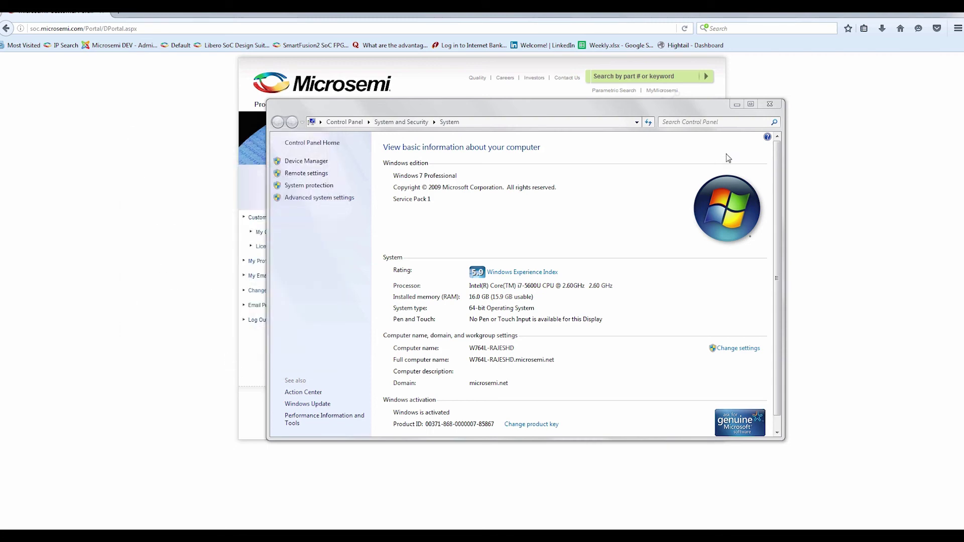
Close Control Panel, launch Libero SoC v11.8 from the desktop, and answer No to updates
{"action": "left_click", "coordinate": [770, 105]}
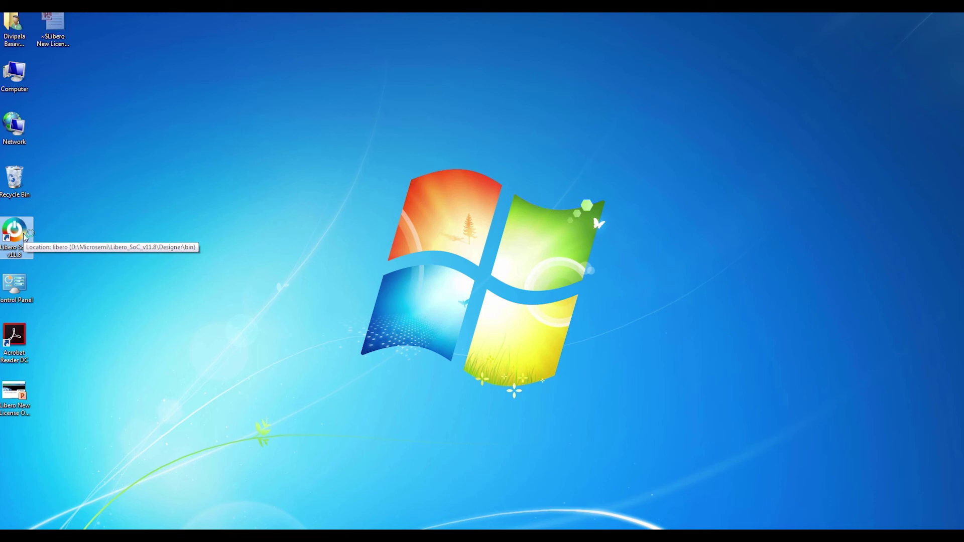
{"action": "double_click", "coordinate": [15, 232]}
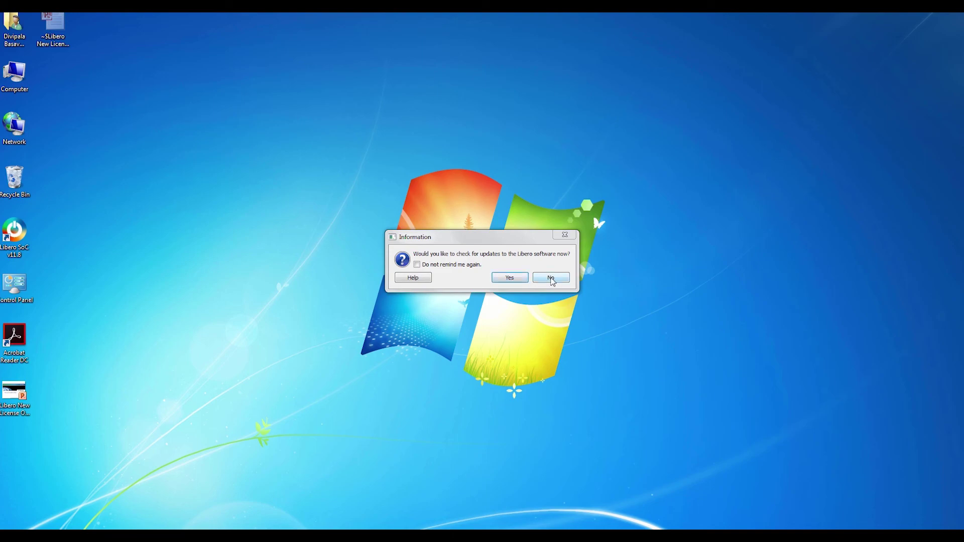
{"action": "left_click", "coordinate": [551, 279]}
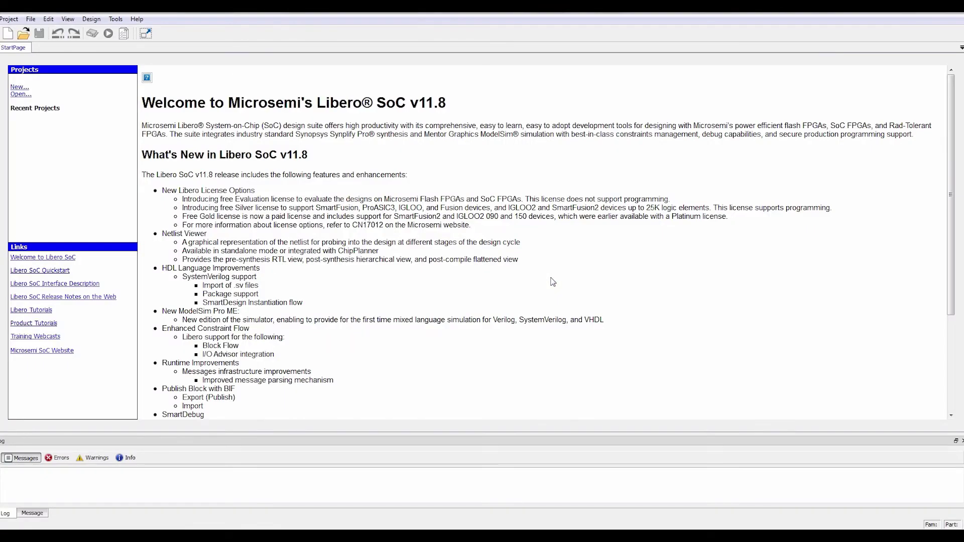
{"action": "left_click", "coordinate": [137, 19]}
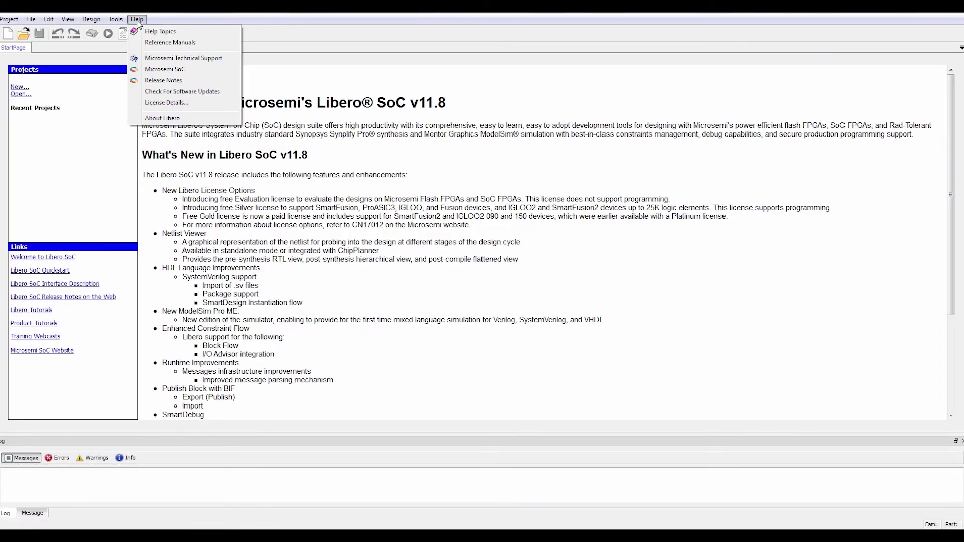
{"action": "left_click", "coordinate": [166, 103]}
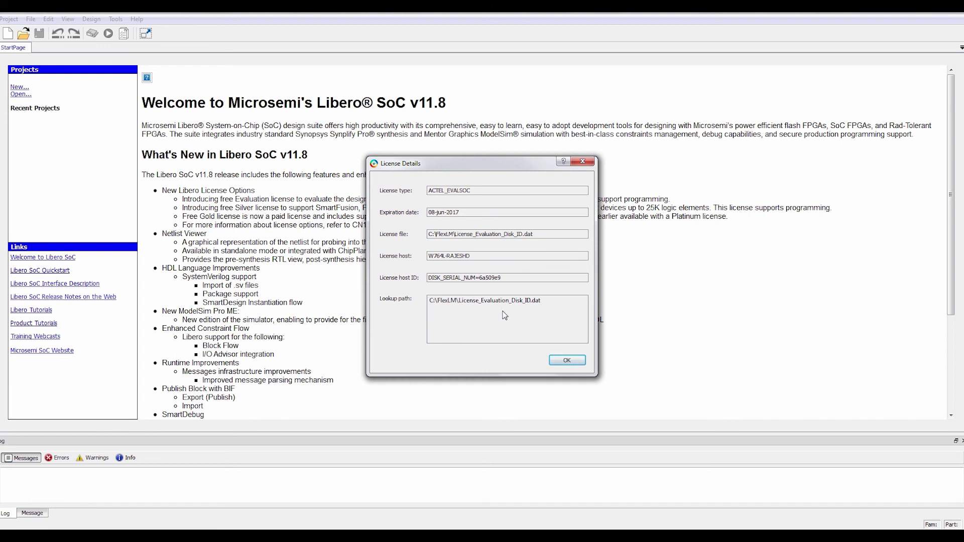
{"action": "left_click", "coordinate": [568, 362]}
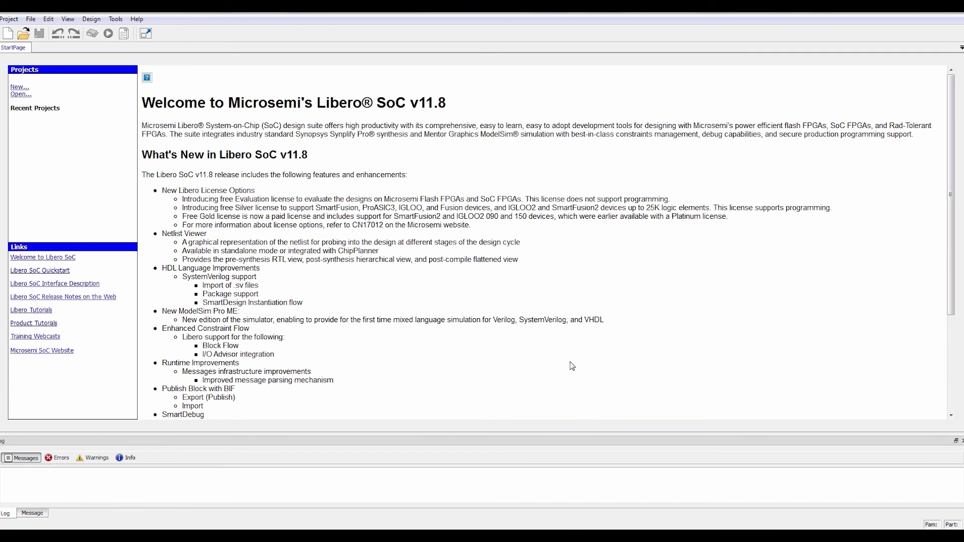